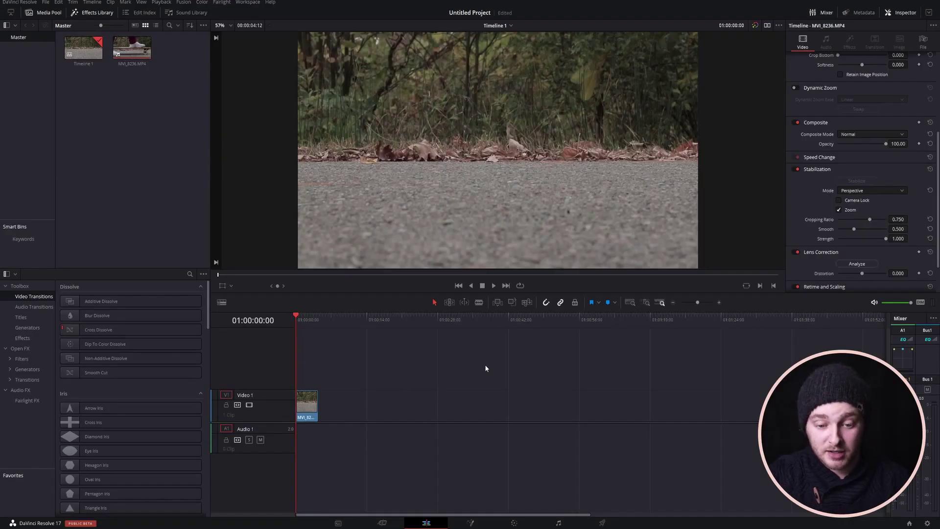
# Switch to the Edit page, then browse the File menu's export options and close it unused
pyautogui.click(383, 520)
pyautogui.click(426, 523)
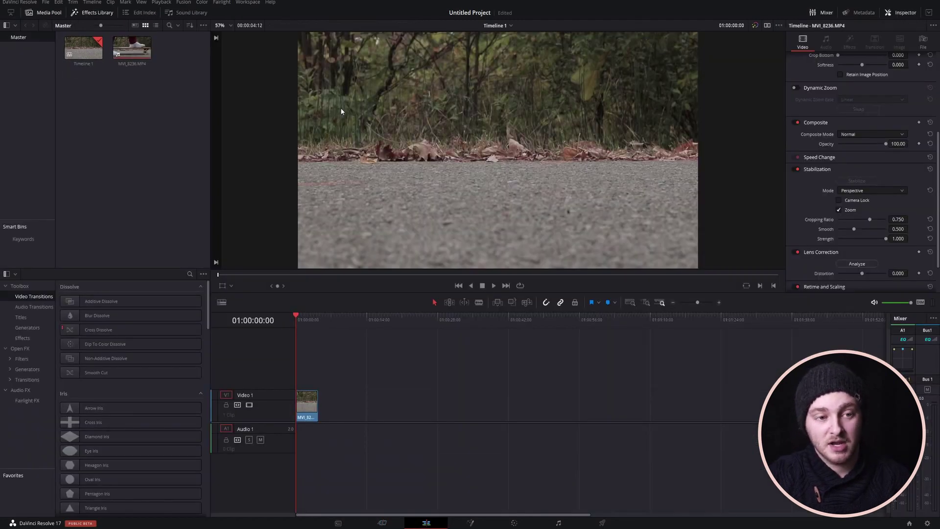
pyautogui.moveTo(385, 346); pyautogui.dragTo(265, 517)
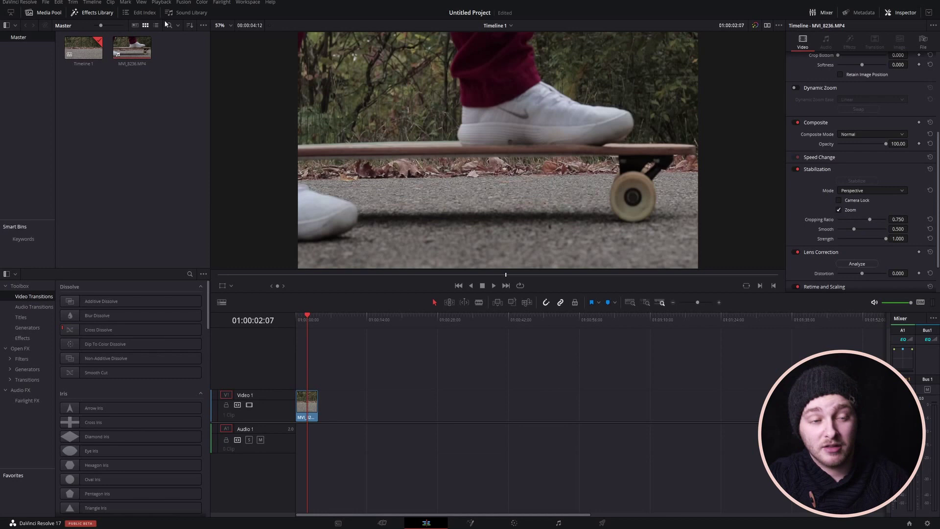
pyautogui.click(45, 2)
pyautogui.moveTo(59, 2)
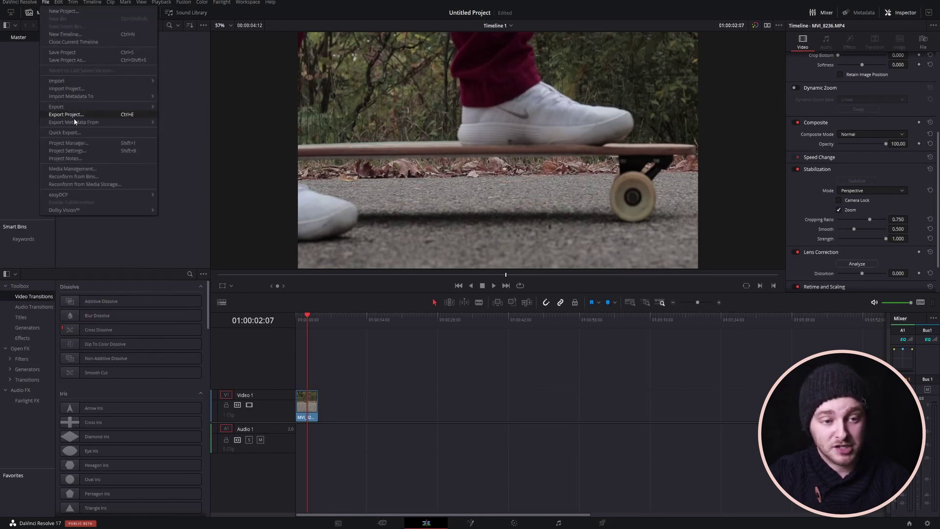
pyautogui.click(434, 440)
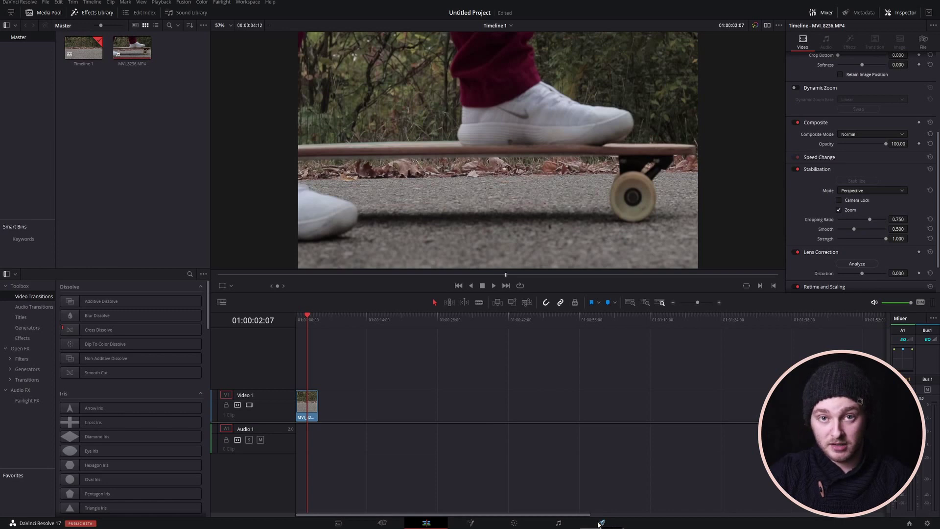
# Go to the Deliver page and check the workspace layout options without changing anything
pyautogui.click(600, 523)
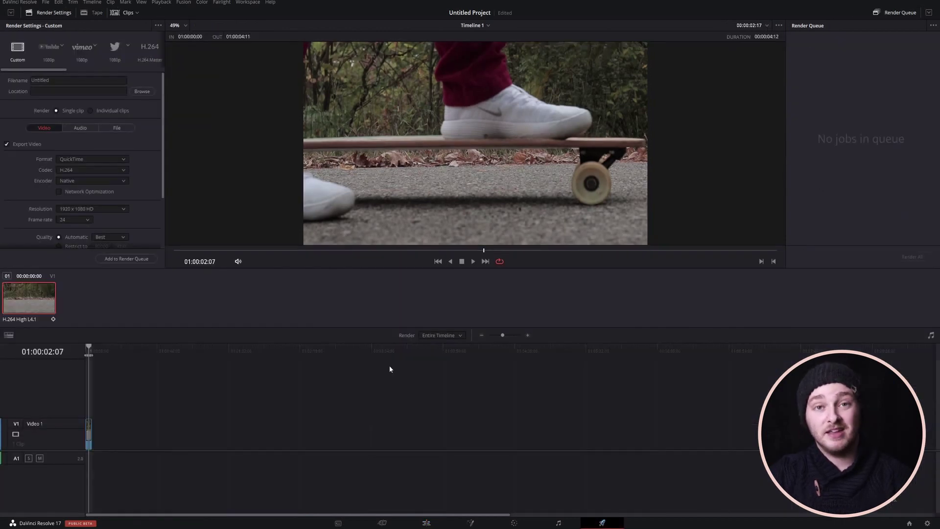
pyautogui.click(250, 3)
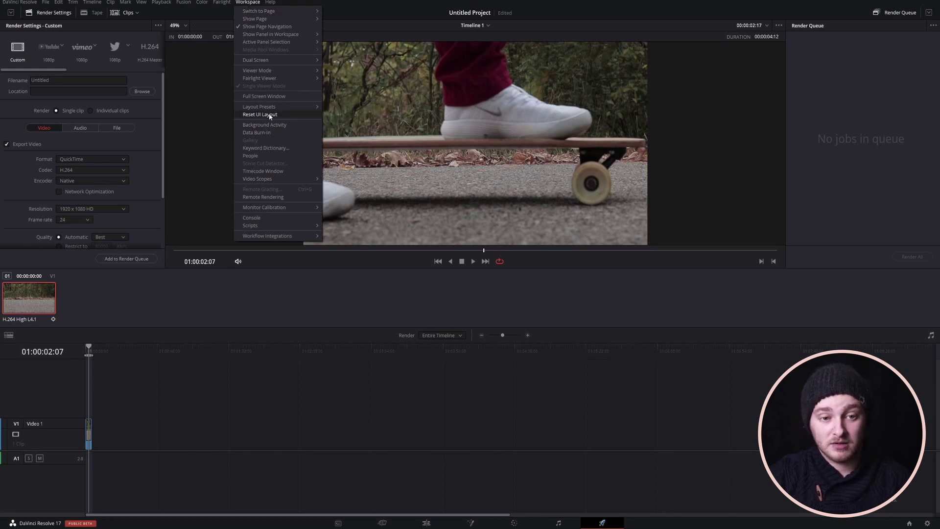
pyautogui.click(346, 313)
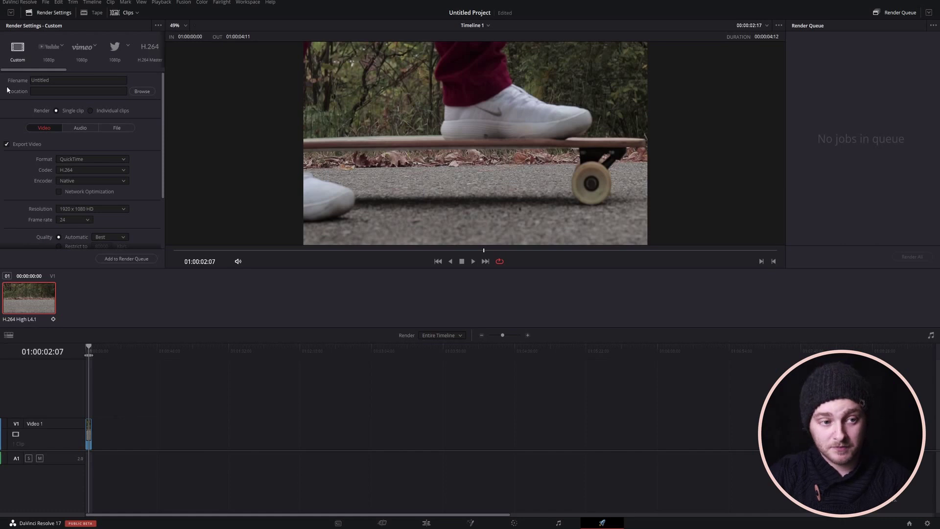
# Set the render output filename to 'test'
pyautogui.click(46, 80)
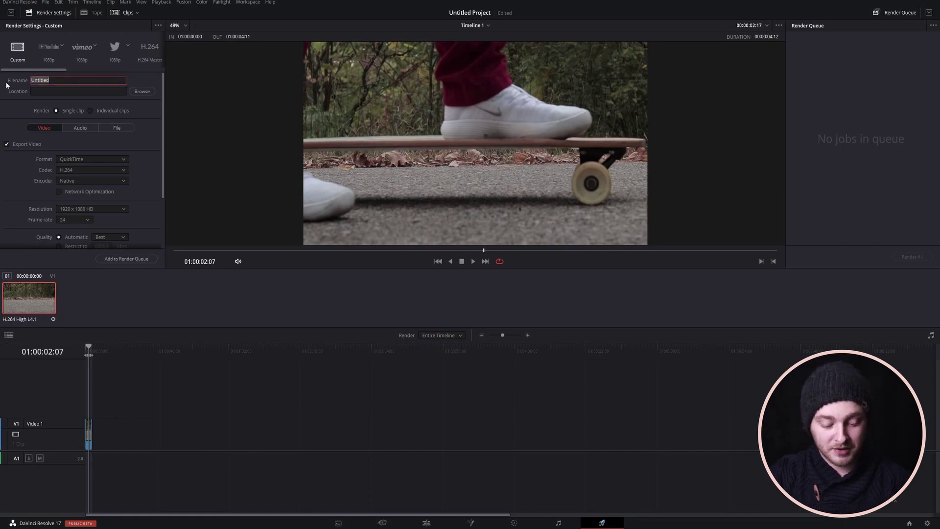
pyautogui.write('test')
pyautogui.click(176, 76)
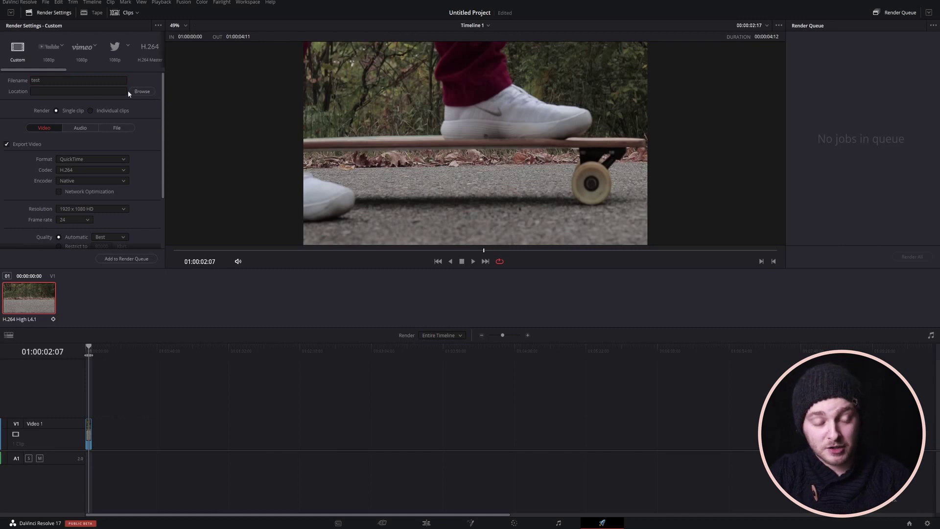
# Choose the Desktop as the render output location
pyautogui.click(142, 91)
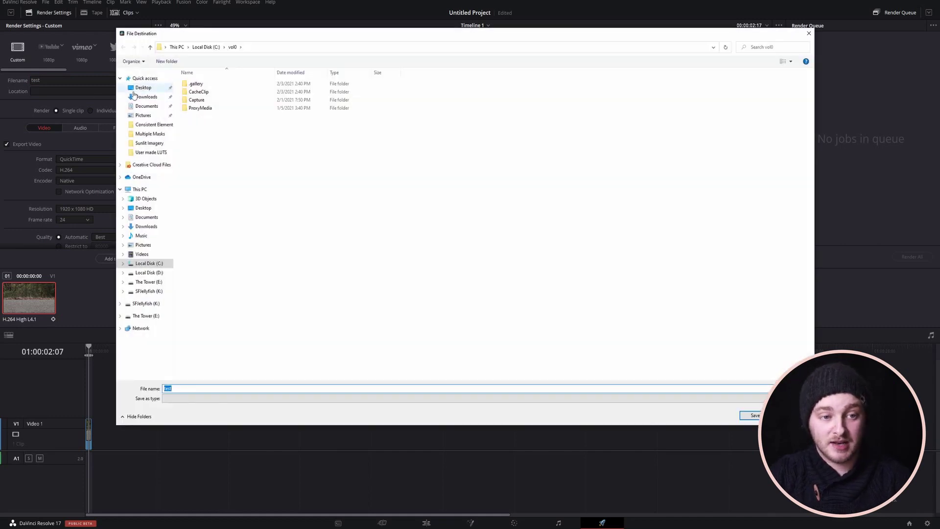
pyautogui.click(143, 87)
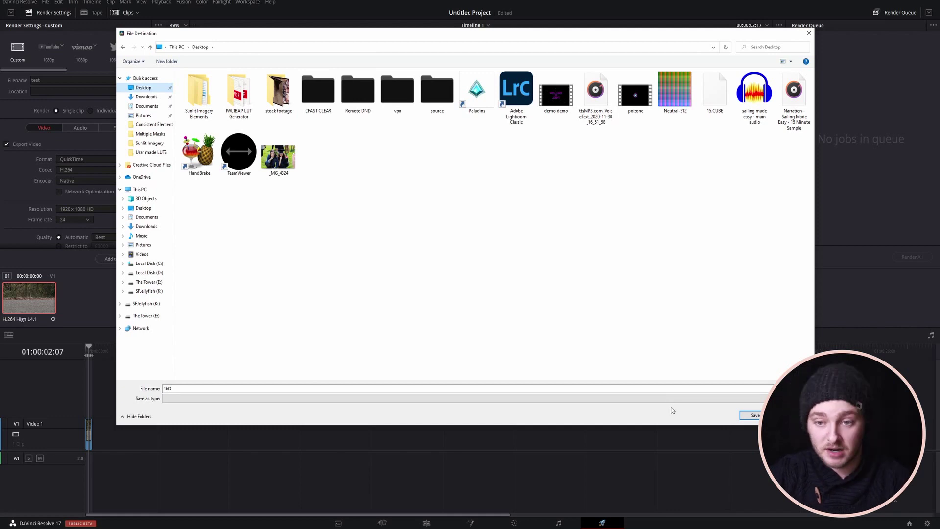
pyautogui.click(754, 417)
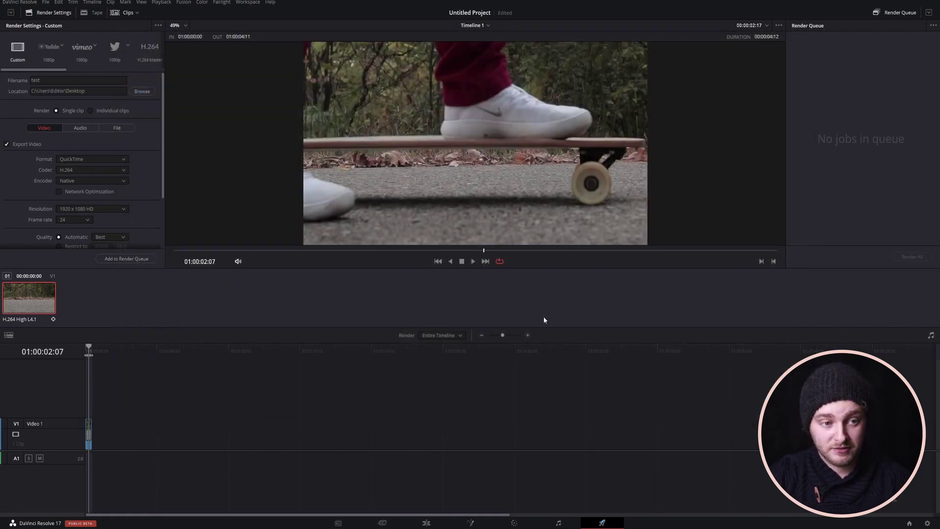
# Change the render Format dropdown from QuickTime to MP4 and leave Codec on H.264
pyautogui.click(88, 159)
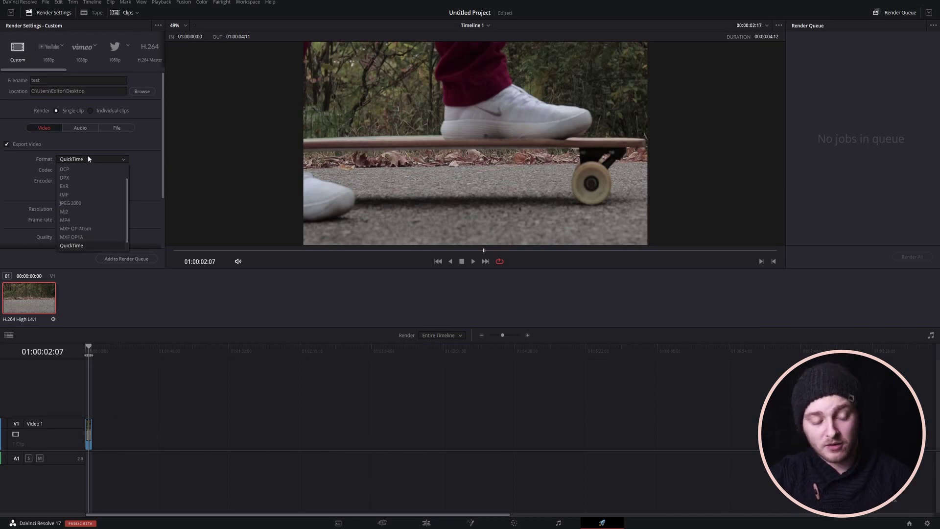
pyautogui.click(81, 220)
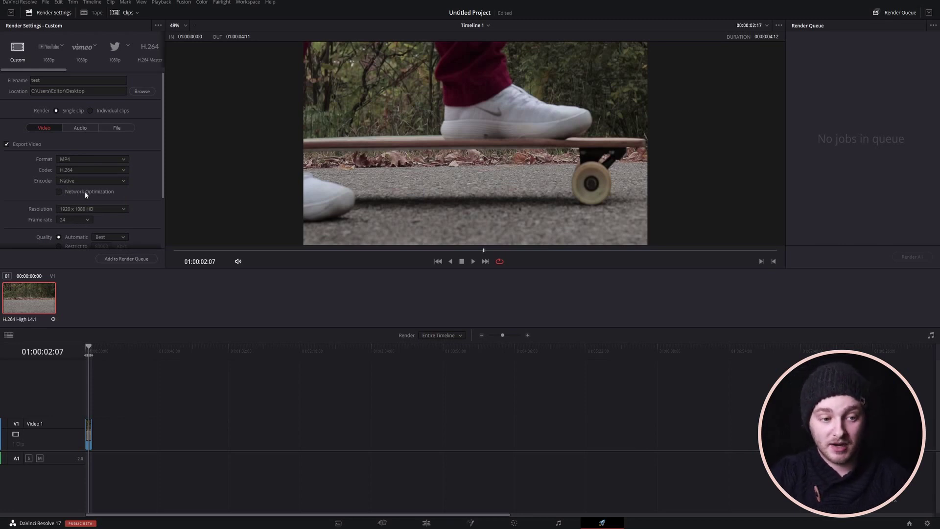
pyautogui.scroll(-1, 146, 196)
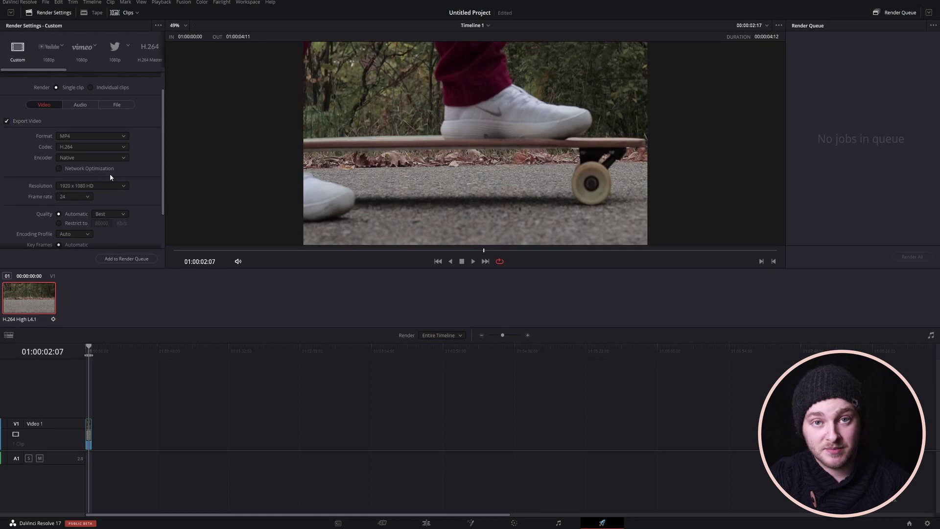
pyautogui.click(92, 139)
pyautogui.click(93, 141)
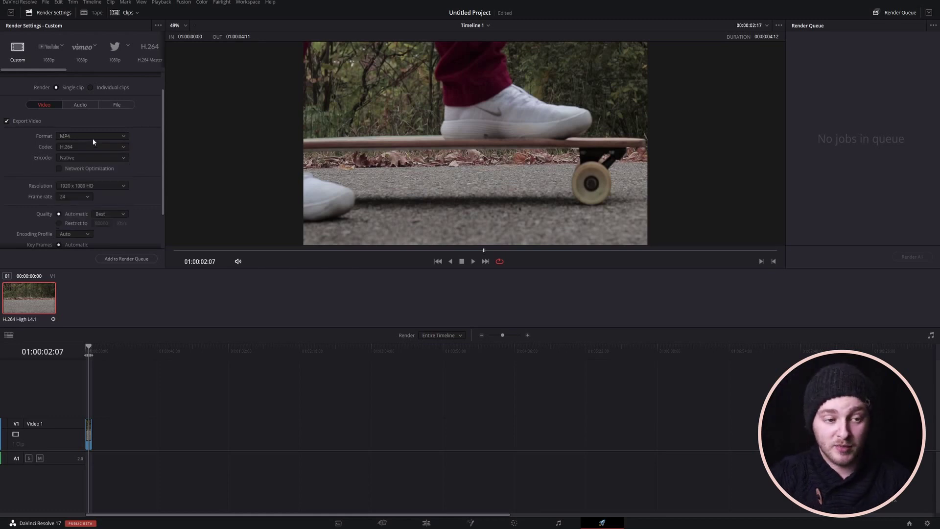
pyautogui.click(82, 147)
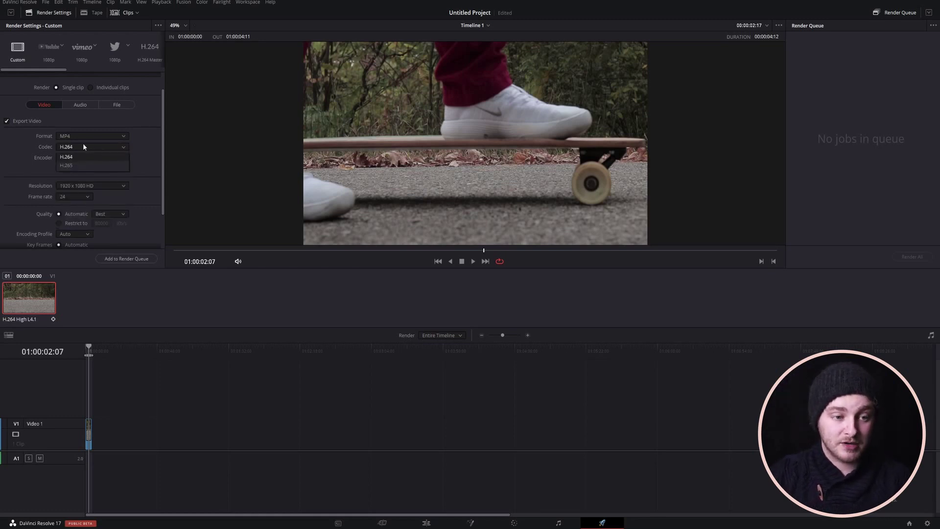
pyautogui.click(66, 153)
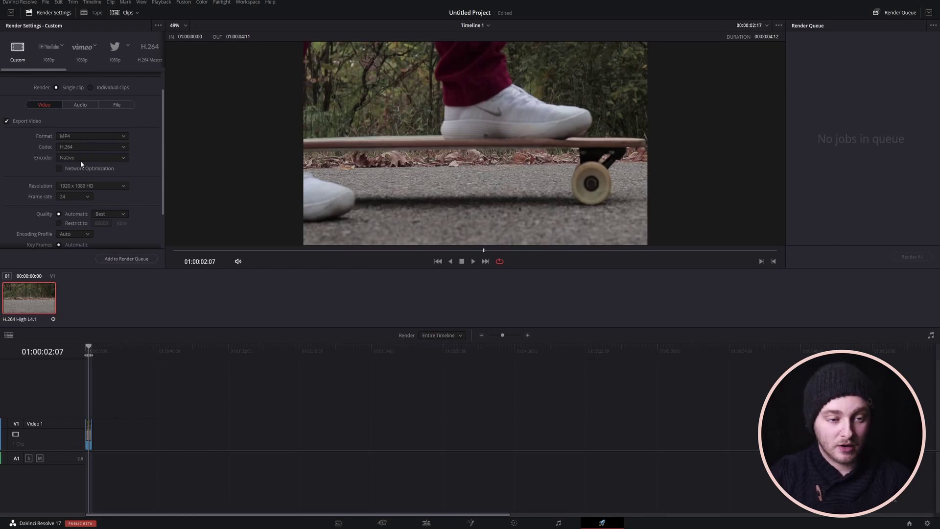
pyautogui.click(98, 186)
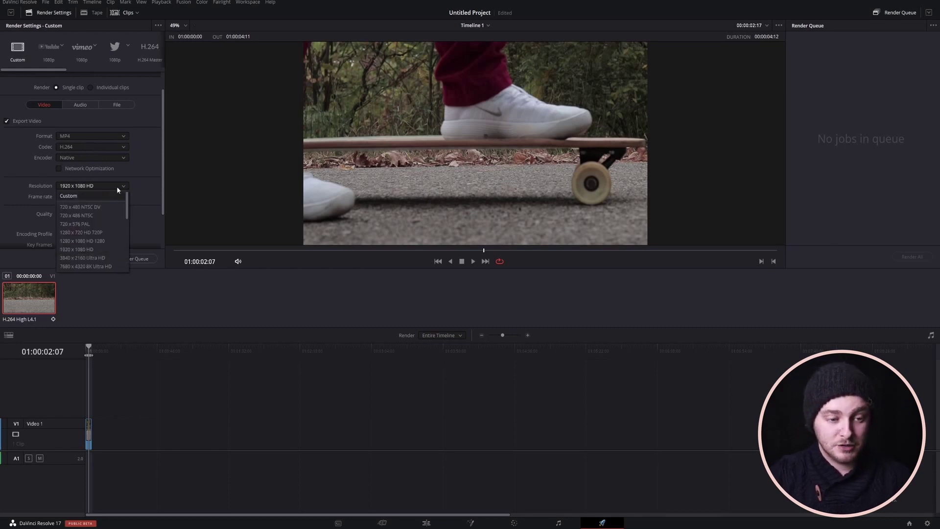
pyautogui.click(85, 250)
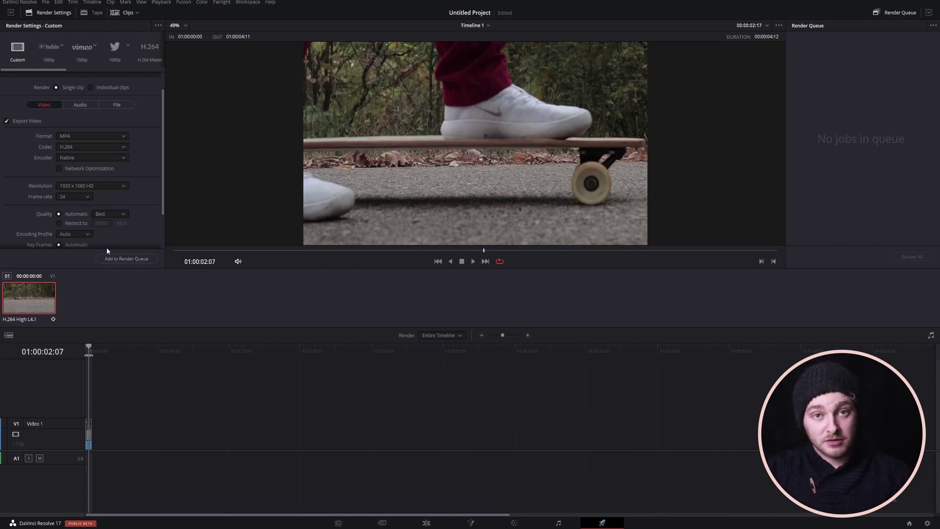
pyautogui.click(112, 184)
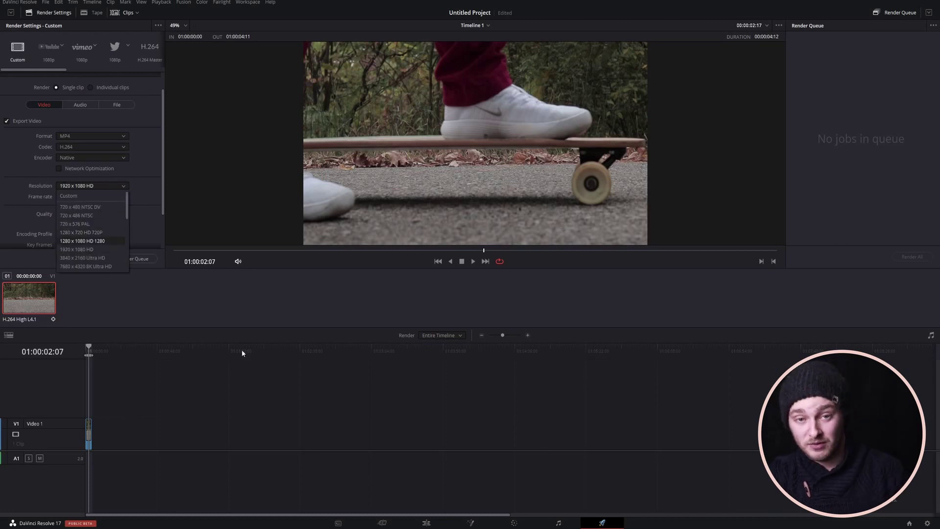
pyautogui.click(143, 206)
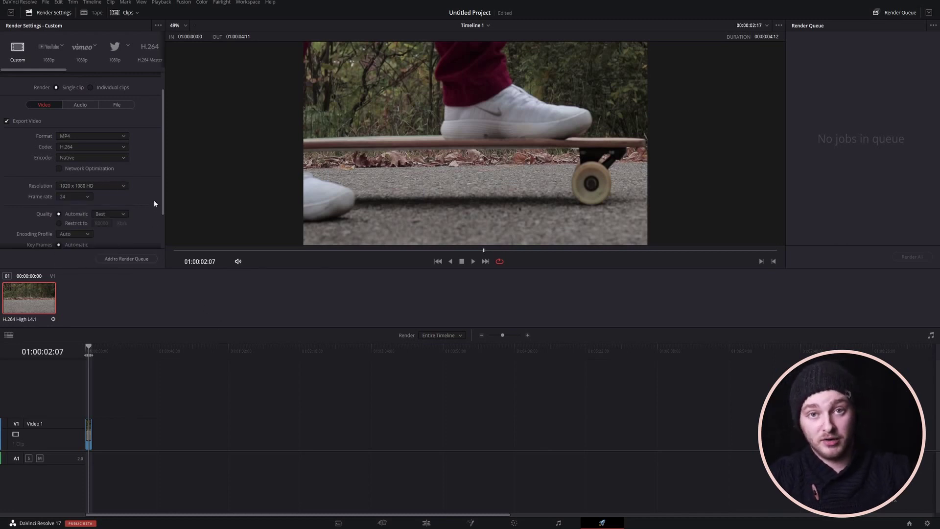
# Try a 10000 Kb/s bitrate cap, then restore Automatic Best quality and review the settings
pyautogui.scroll(-3, 138, 190)
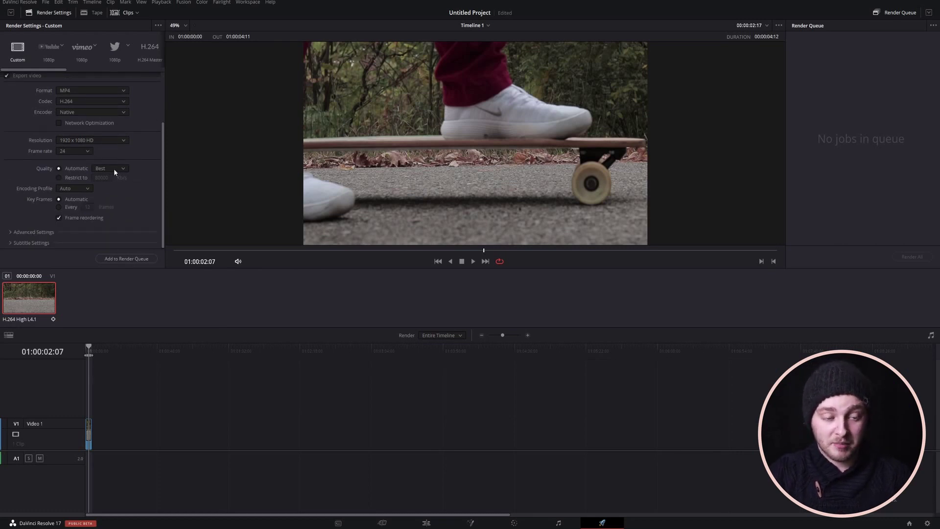
pyautogui.click(59, 178)
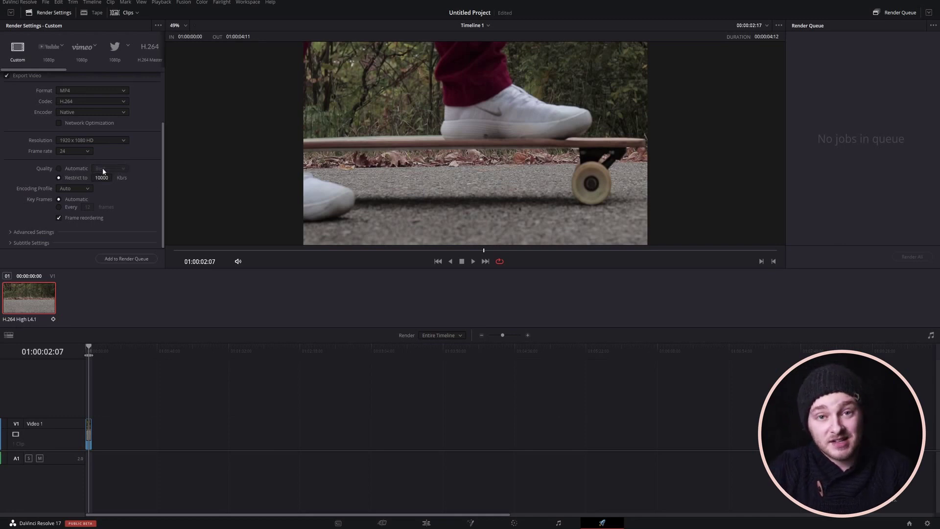
pyautogui.click(59, 169)
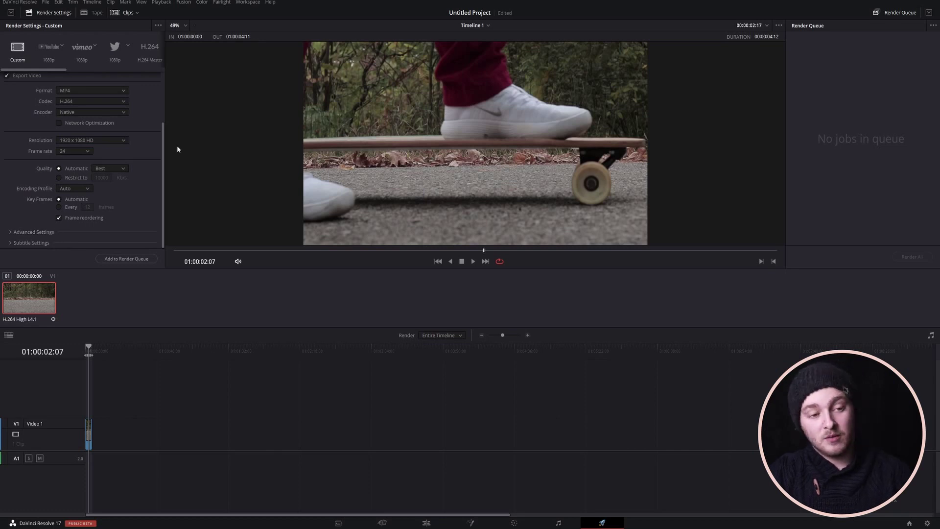
pyautogui.scroll(3, 140, 133)
pyautogui.scroll(-1, 73, 150)
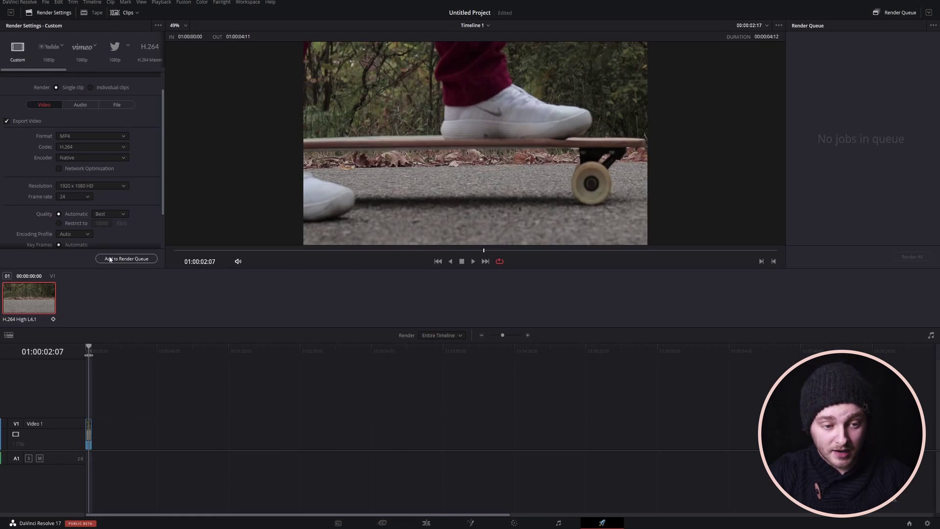
# Add Timeline 1 to the Render Queue and render Job 1 to test.mp4 on the Desktop
pyautogui.click(130, 259)
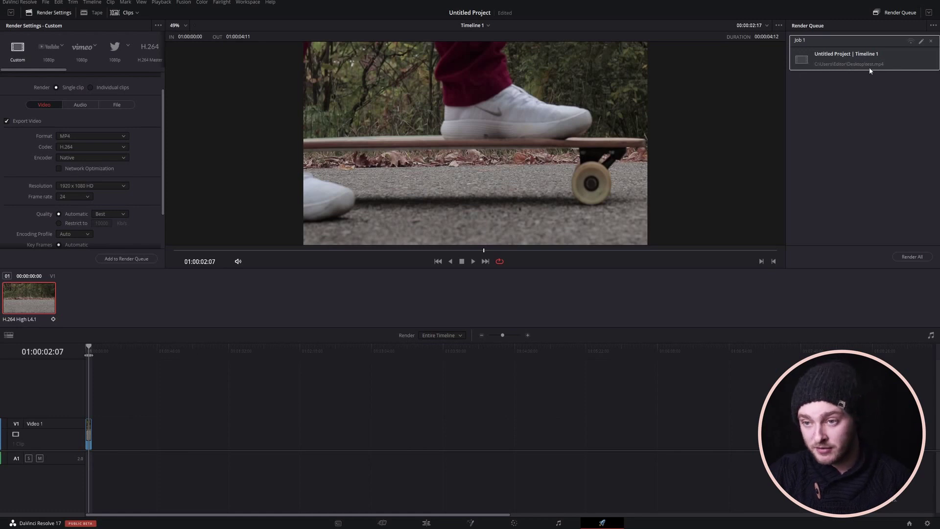
pyautogui.click(912, 257)
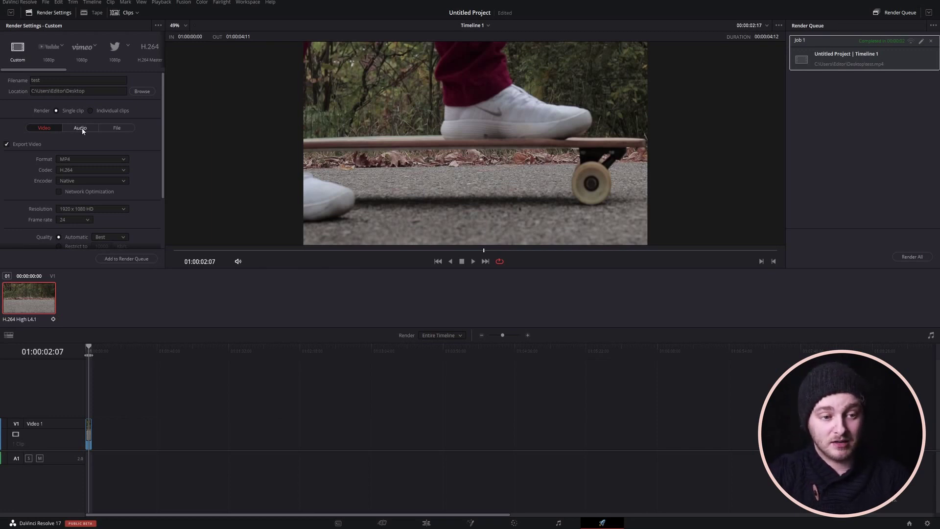
# In the Audio settings, toggle Export Audio off and back on, then return to Video settings
pyautogui.click(83, 130)
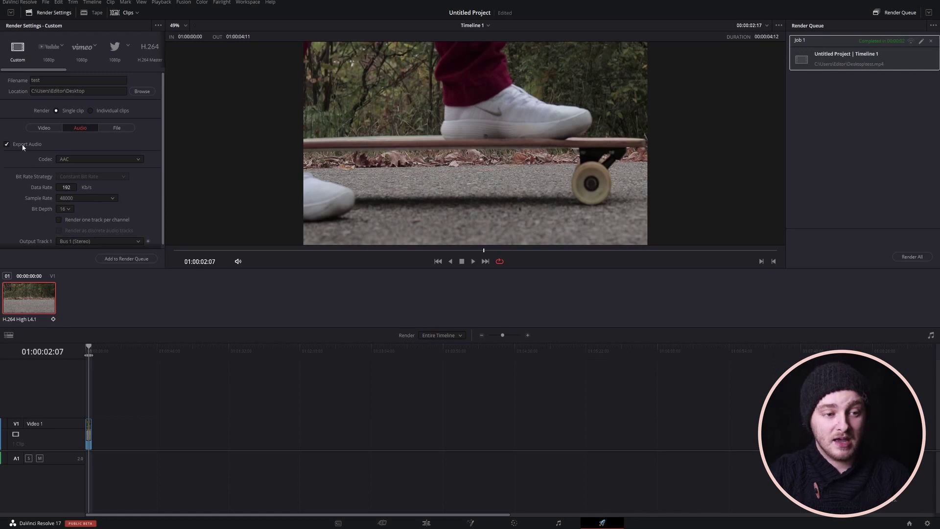
pyautogui.click(6, 144)
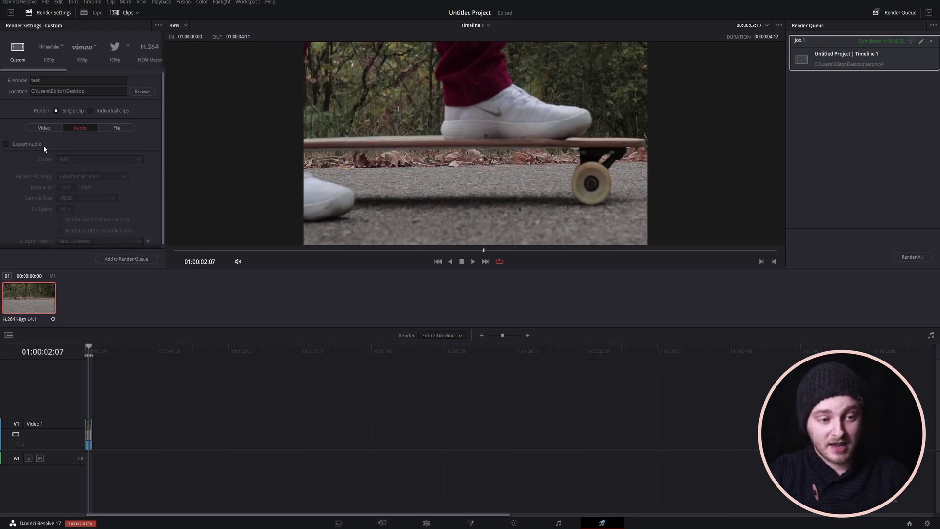
pyautogui.click(7, 144)
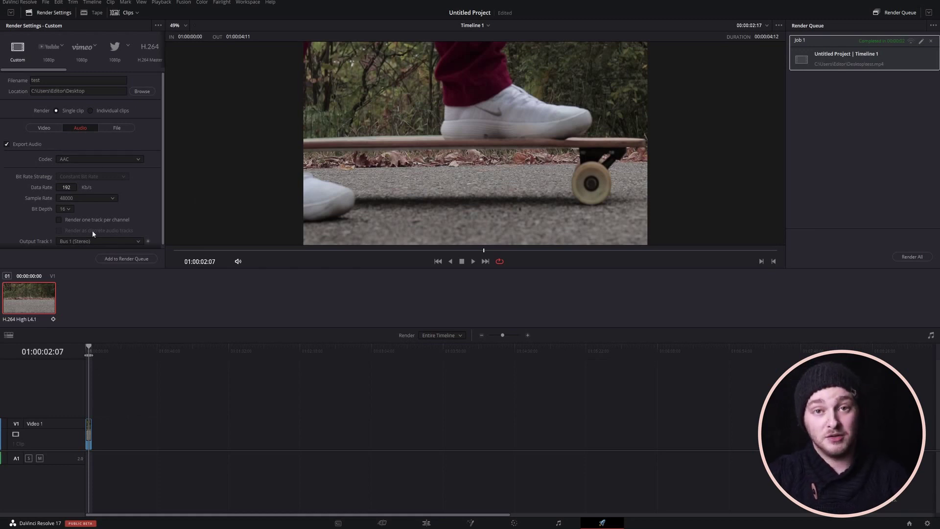
pyautogui.click(49, 130)
pyautogui.scroll(-1, 127, 141)
pyautogui.scroll(1, 127, 146)
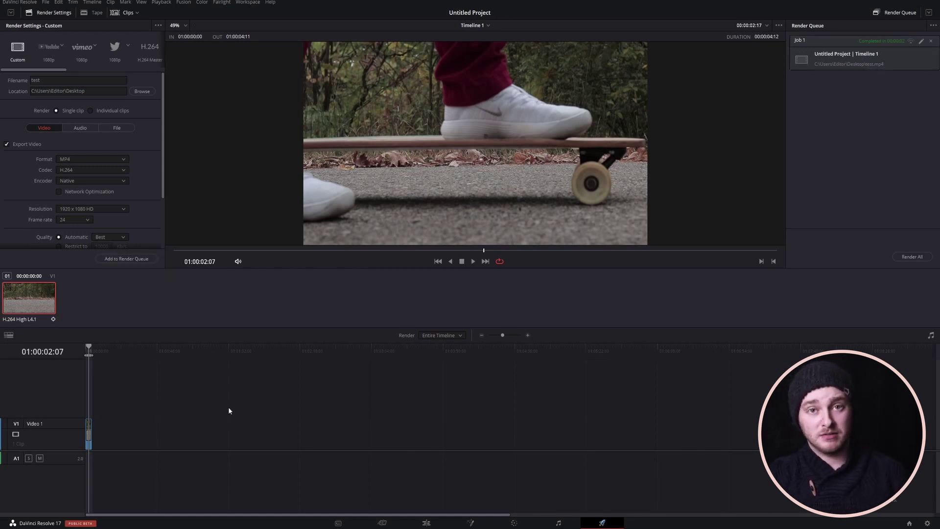
# On the Edit page, nest the V1 skateboard clip into Compound Clip 1 via New Compound Clip
pyautogui.click(435, 524)
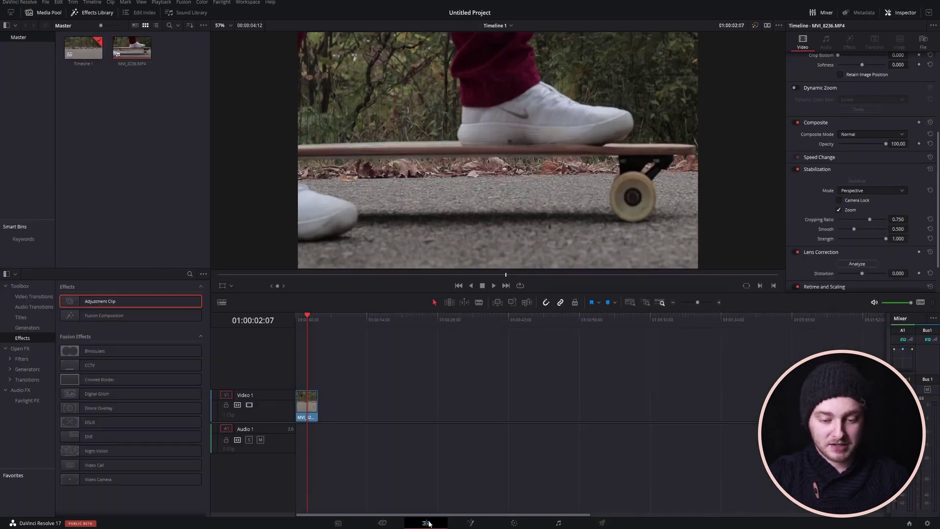
pyautogui.moveTo(772, 352); pyautogui.dragTo(258, 484)
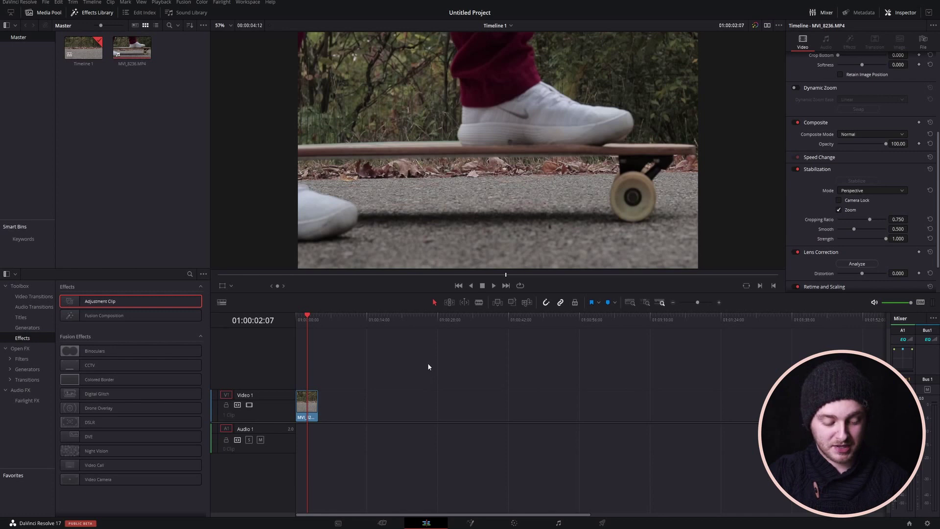
pyautogui.click(307, 382)
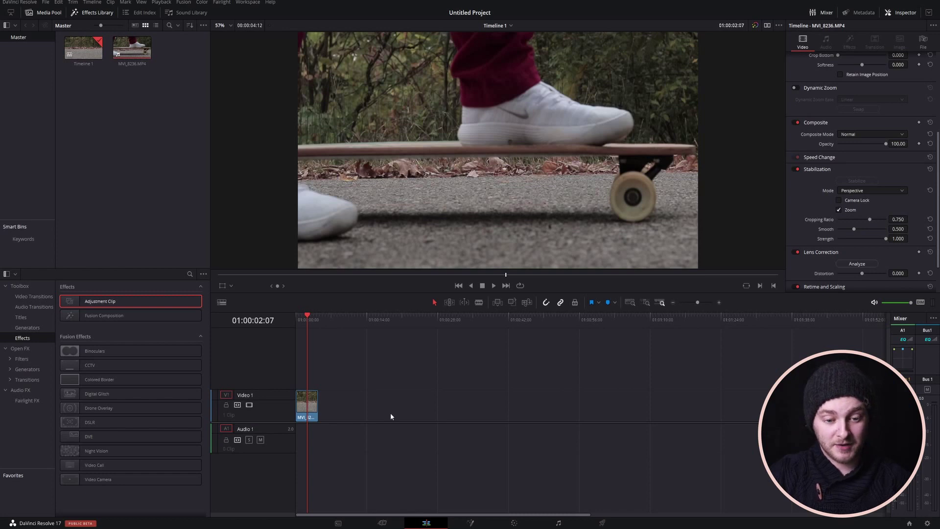
pyautogui.rightClick(309, 399)
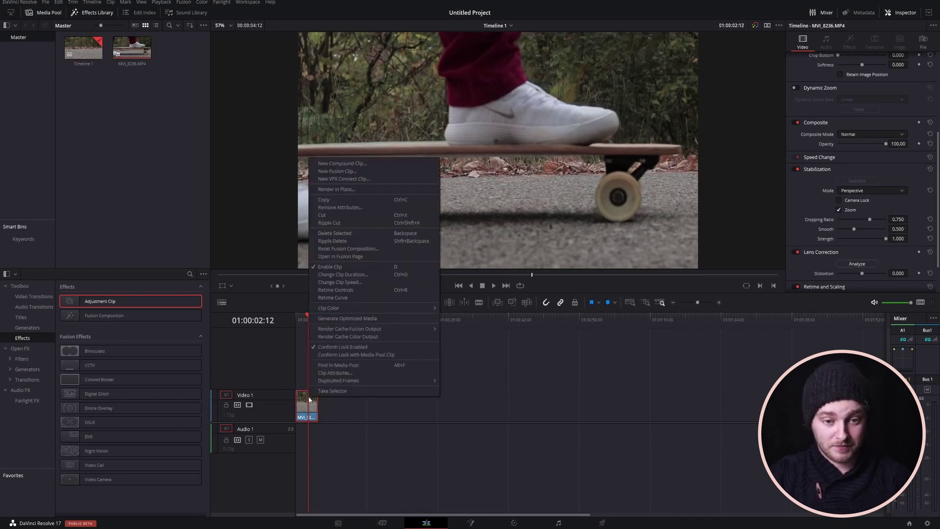
pyautogui.click(354, 165)
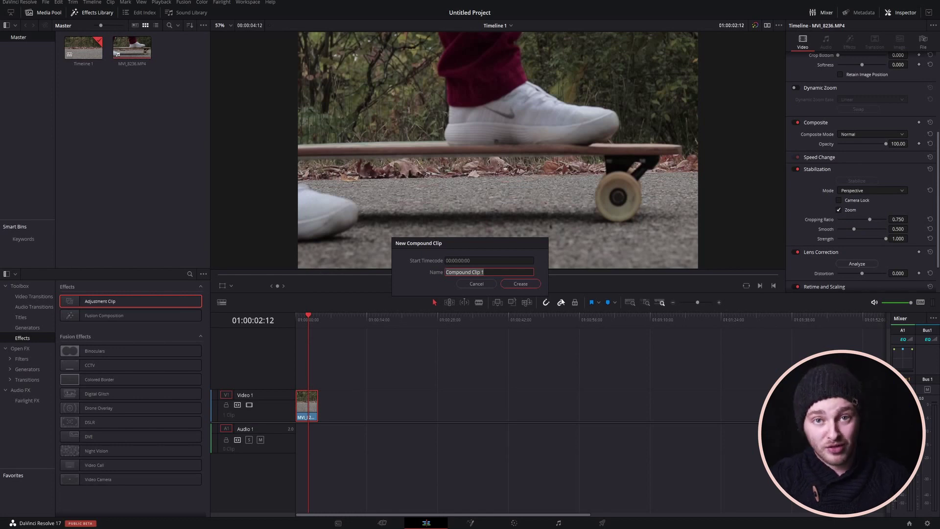
pyautogui.press('Return')
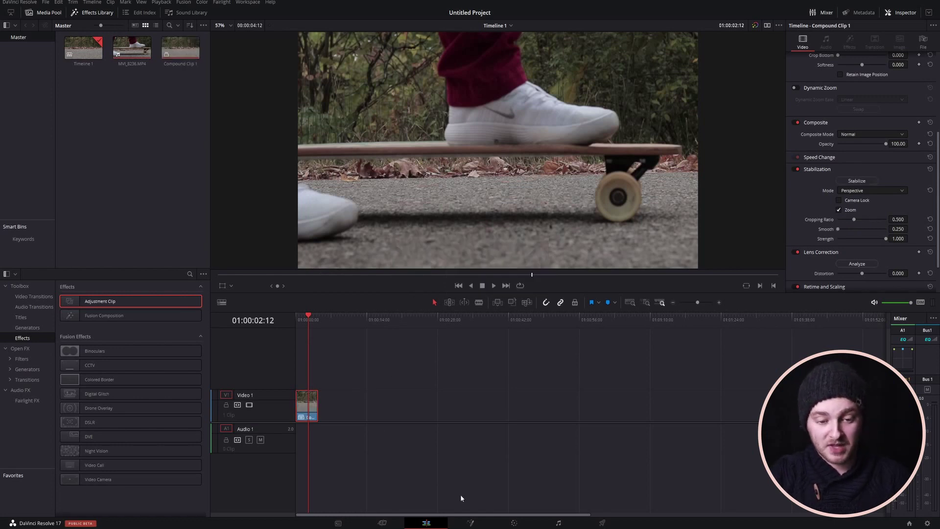
pyautogui.click(602, 523)
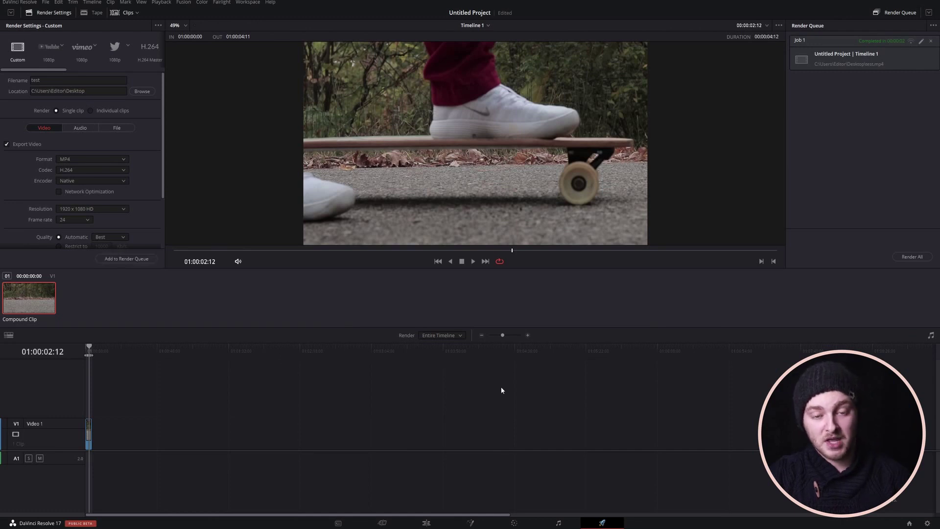
pyautogui.click(427, 522)
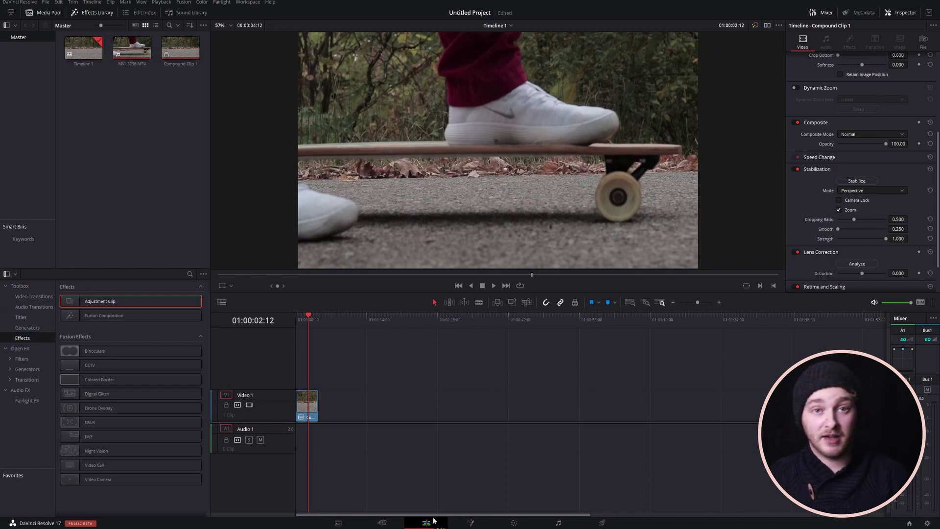
# Toggle the compound clip with D, choose Enable Clip to restore its video, then return to Deliver
pyautogui.click(607, 517)
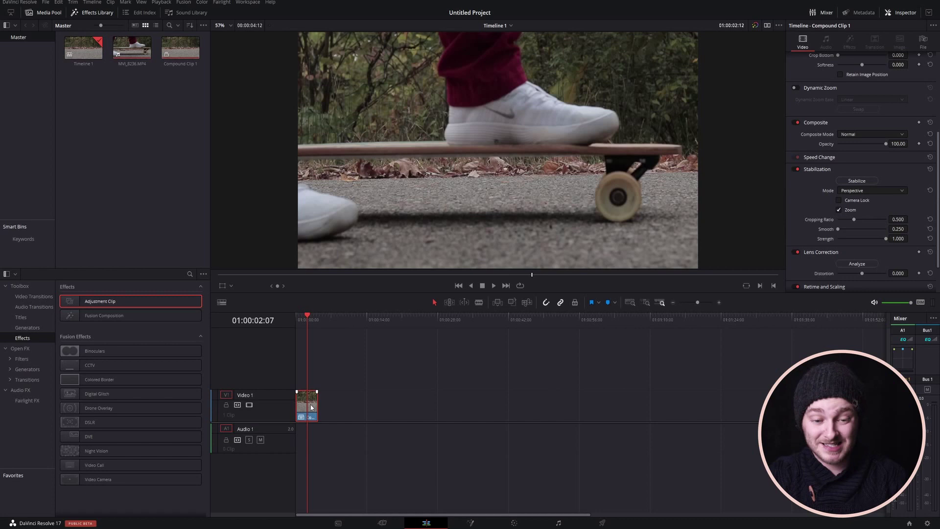
pyautogui.press('d')
pyautogui.rightClick(312, 406)
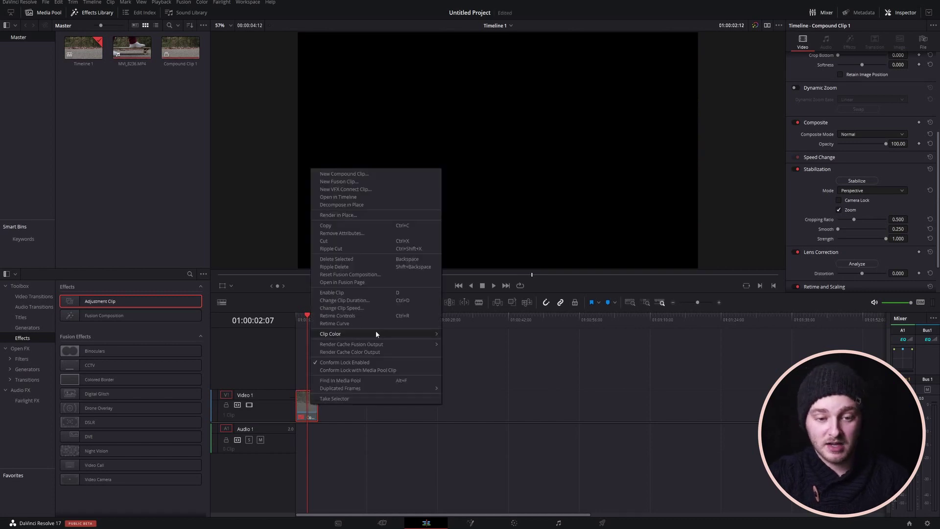
pyautogui.click(360, 292)
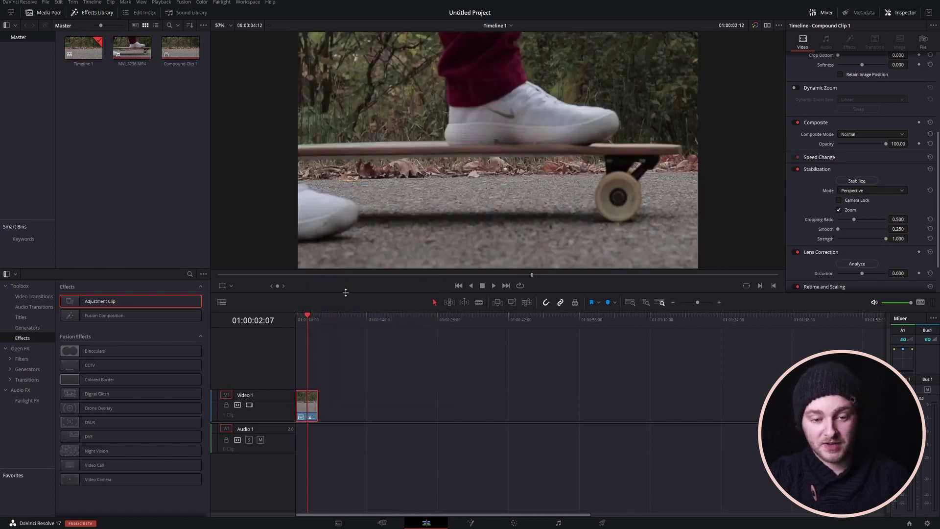
pyautogui.rightClick(300, 402)
pyautogui.click(391, 369)
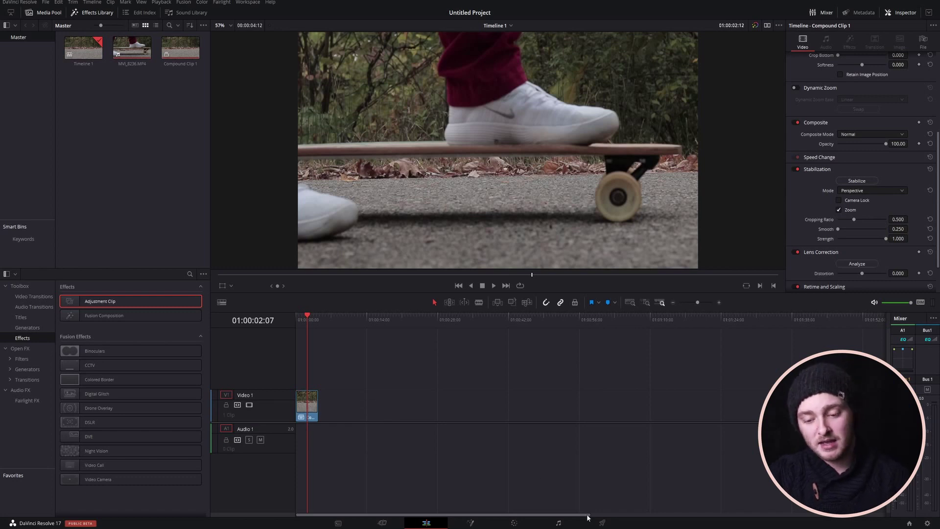
pyautogui.click(602, 522)
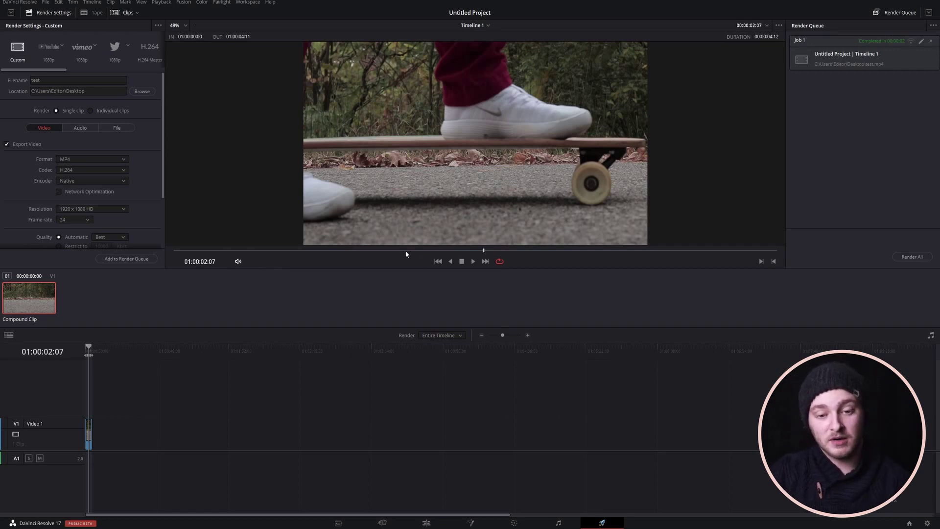
pyautogui.moveTo(186, 251); pyautogui.dragTo(551, 262)
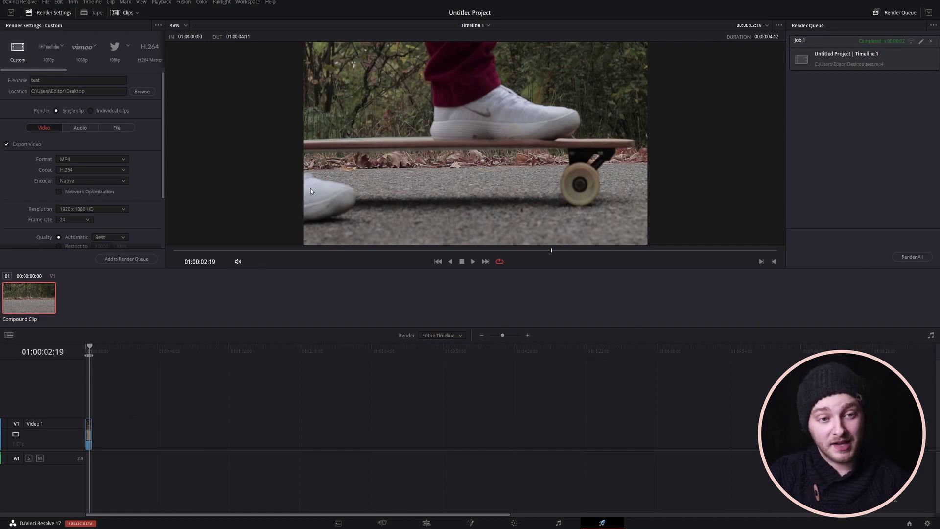
pyautogui.click(177, 250)
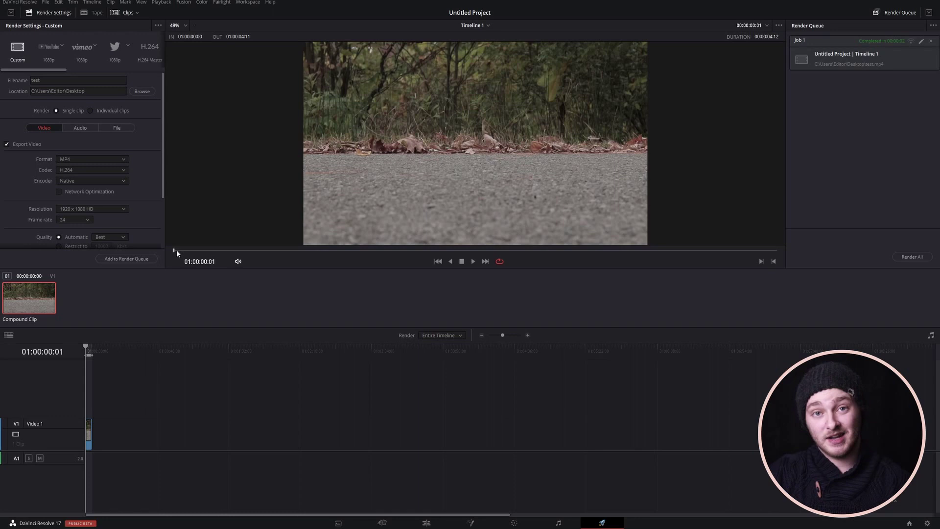
pyautogui.press('End')
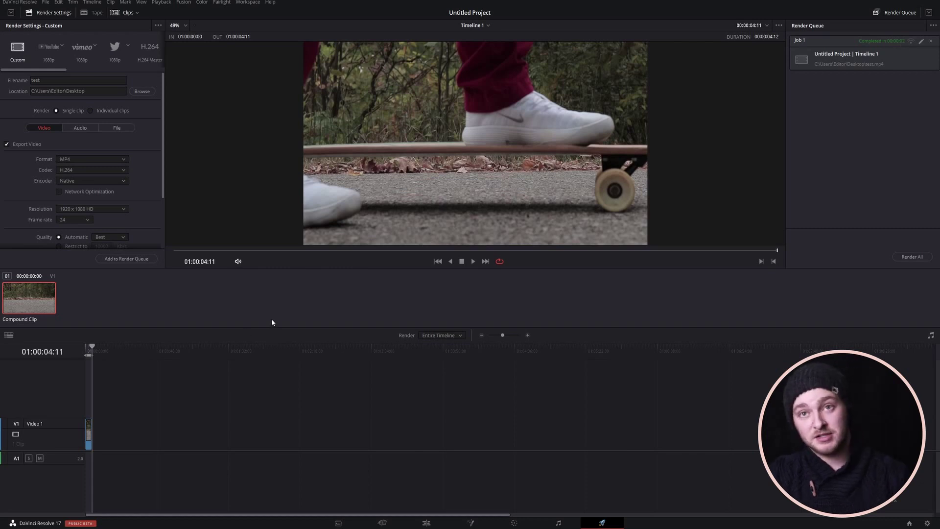
pyautogui.click(181, 252)
pyautogui.moveTo(180, 251); pyautogui.dragTo(783, 210)
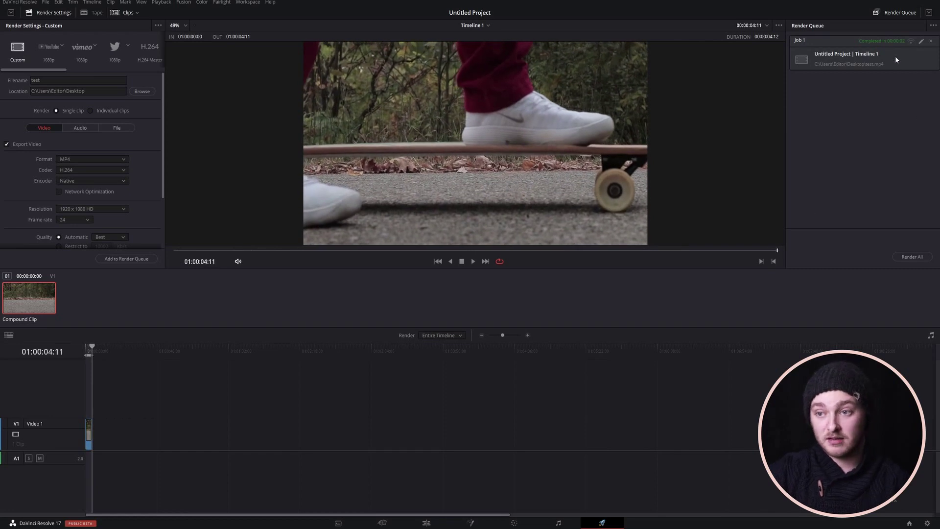